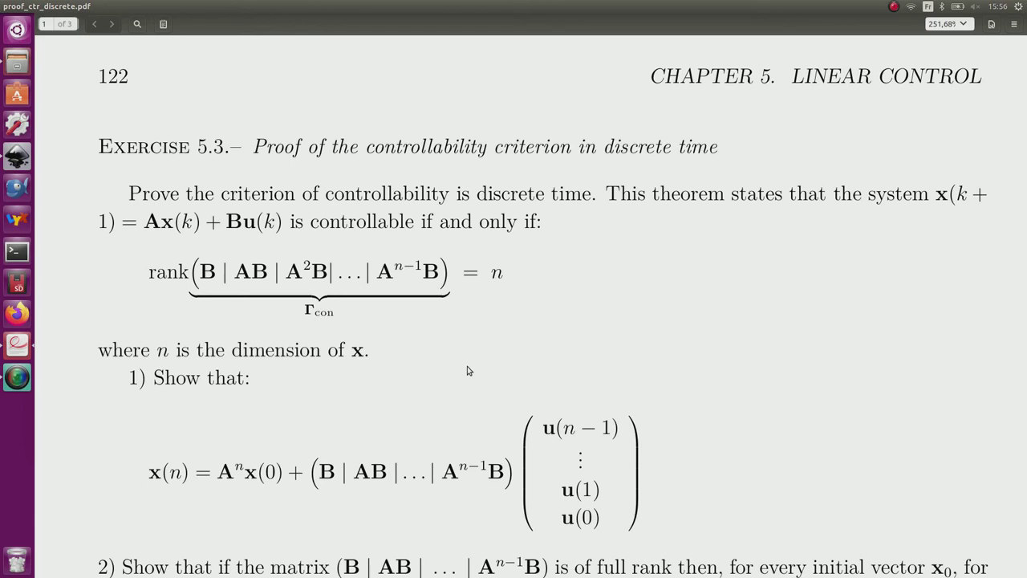
- Scroll proof_ctr_discrete.pdf down until Exercise 5.3 question 2 is fully readable
{"action": "scroll", "coordinate": [467, 366], "scroll_direction": "down", "scroll_amount": 2}
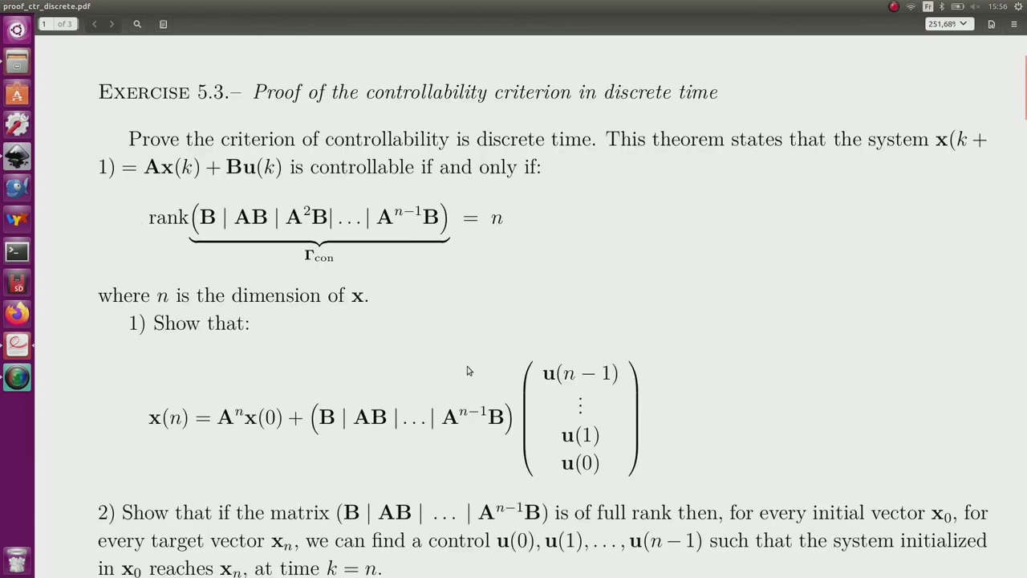
{"action": "scroll", "coordinate": [467, 366], "scroll_direction": "down", "scroll_amount": 1}
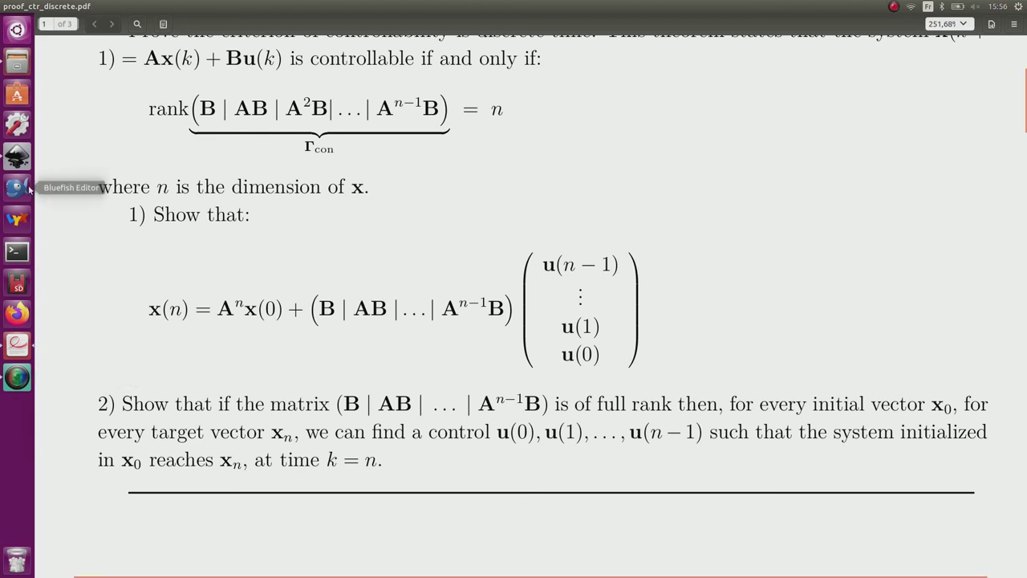
- Launch Inkscape, choose blue ink, and handwrite x(k+1) = A at the top left
{"action": "left_click", "coordinate": [17, 156]}
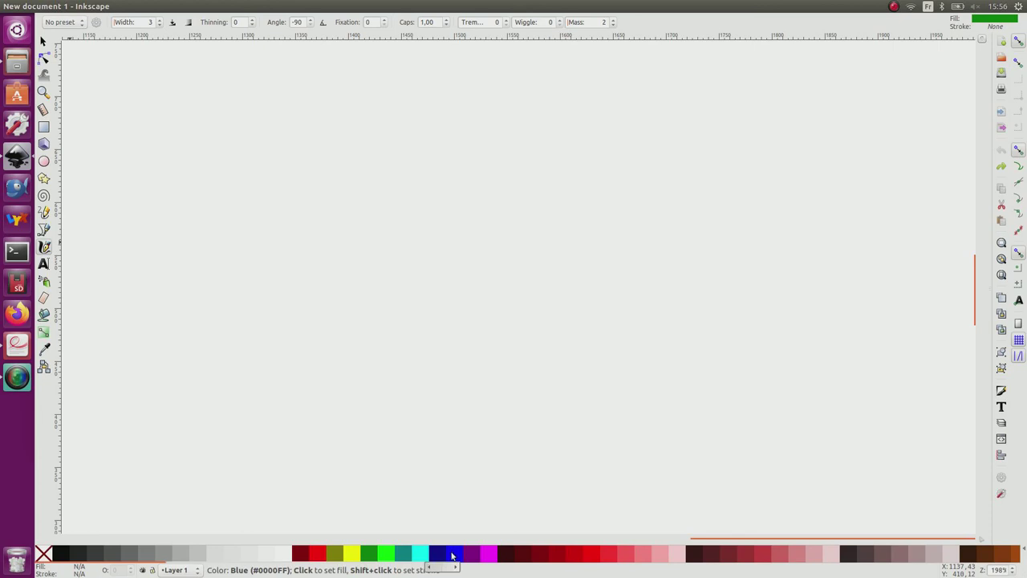
{"action": "left_click", "coordinate": [453, 555]}
{"action": "left_click_drag", "start_coordinate": [162, 105], "coordinate": [181, 112]}
{"action": "mouse_move", "coordinate": [195, 93]}
{"action": "left_mouse_down"}
{"action": "mouse_move", "coordinate": [199, 113]}
{"action": "mouse_move", "coordinate": [219, 103]}
{"action": "left_mouse_up"}
{"action": "left_click_drag", "start_coordinate": [212, 97], "coordinate": [224, 113]}
{"action": "left_click_drag", "start_coordinate": [227, 93], "coordinate": [228, 114]}
{"action": "left_click_drag", "start_coordinate": [233, 99], "coordinate": [310, 110]}
- Finish the formula by writing x(k) + Bu(k) after the A
{"action": "left_click_drag", "start_coordinate": [310, 95], "coordinate": [296, 110]}
{"action": "left_click_drag", "start_coordinate": [322, 91], "coordinate": [314, 111]}
{"action": "mouse_move", "coordinate": [326, 89]}
{"action": "left_mouse_down"}
{"action": "mouse_move", "coordinate": [342, 112]}
{"action": "mouse_move", "coordinate": [366, 99]}
{"action": "left_mouse_up"}
{"action": "mouse_move", "coordinate": [360, 92]}
{"action": "left_mouse_down"}
{"action": "mouse_move", "coordinate": [358, 106]}
{"action": "mouse_move", "coordinate": [383, 105]}
{"action": "left_mouse_up"}
{"action": "mouse_move", "coordinate": [384, 86]}
{"action": "left_mouse_down"}
{"action": "mouse_move", "coordinate": [385, 104]}
{"action": "mouse_move", "coordinate": [421, 104]}
{"action": "left_mouse_up"}
{"action": "left_click_drag", "start_coordinate": [434, 88], "coordinate": [443, 102]}
{"action": "left_click_drag", "start_coordinate": [451, 84], "coordinate": [453, 105]}
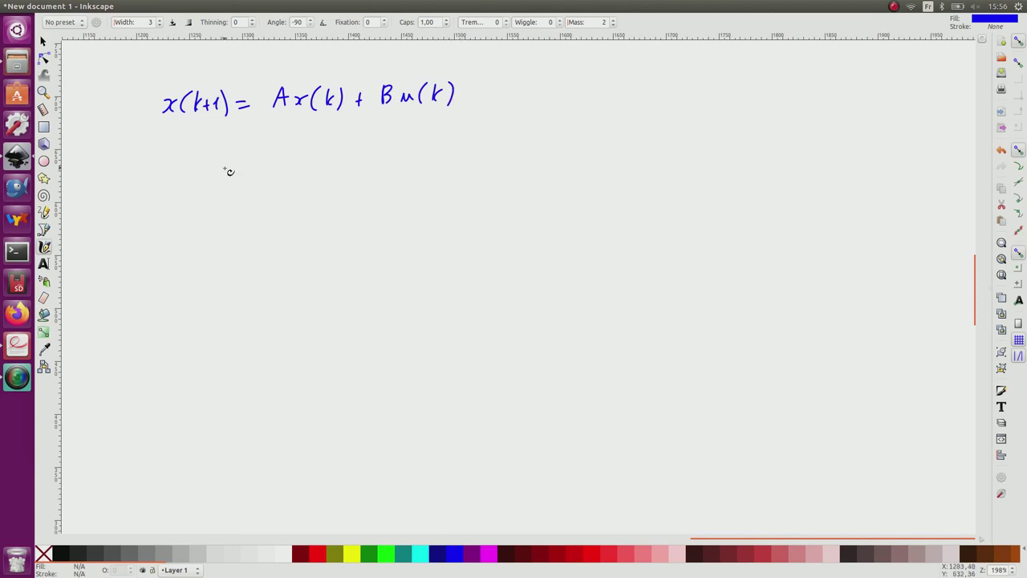
- Write x(0) beside the formula and sketch axes with a starting mark labelled x(0)
{"action": "mouse_move", "coordinate": [562, 90]}
{"action": "left_mouse_down"}
{"action": "mouse_move", "coordinate": [565, 104]}
{"action": "mouse_move", "coordinate": [586, 104]}
{"action": "left_mouse_up"}
{"action": "left_click_drag", "start_coordinate": [596, 88], "coordinate": [603, 103]}
{"action": "mouse_move", "coordinate": [627, 142]}
{"action": "left_mouse_down"}
{"action": "mouse_move", "coordinate": [624, 237]}
{"action": "mouse_move", "coordinate": [631, 144]}
{"action": "left_mouse_up"}
{"action": "left_click_drag", "start_coordinate": [586, 247], "coordinate": [810, 246]}
{"action": "left_click_drag", "start_coordinate": [658, 170], "coordinate": [649, 181]}
{"action": "mouse_move", "coordinate": [650, 171]}
{"action": "left_mouse_down"}
{"action": "mouse_move", "coordinate": [660, 181]}
{"action": "mouse_move", "coordinate": [658, 158]}
{"action": "left_mouse_up"}
{"action": "mouse_move", "coordinate": [657, 148]}
{"action": "left_mouse_down"}
{"action": "mouse_move", "coordinate": [647, 158]}
{"action": "mouse_move", "coordinate": [671, 147]}
{"action": "left_mouse_up"}
{"action": "left_click_drag", "start_coordinate": [673, 140], "coordinate": [675, 155]}
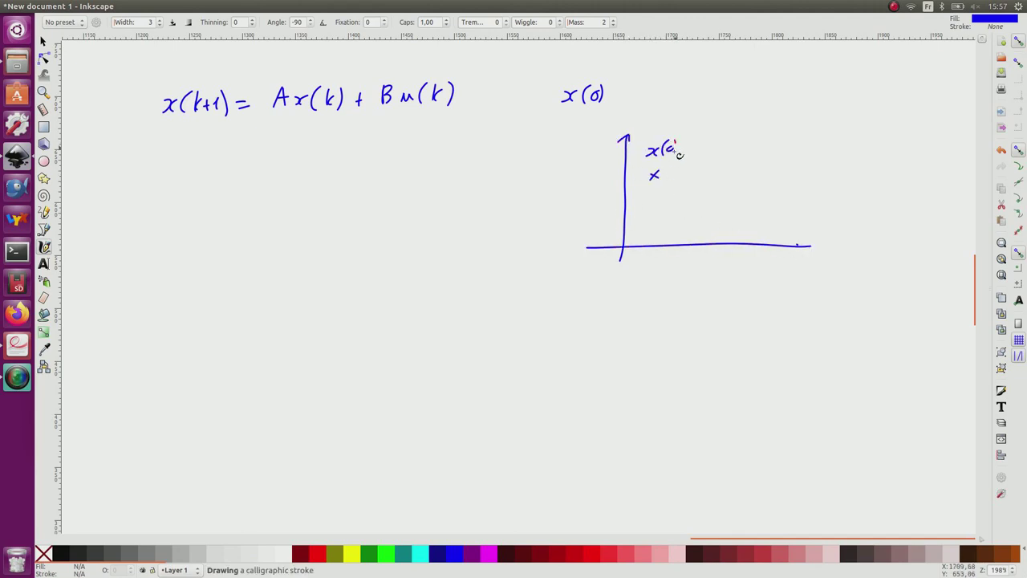
- In red, draw a trajectory from x(0) with time-step crosses, an x(n) dot, and its continuation
{"action": "left_click", "coordinate": [318, 554]}
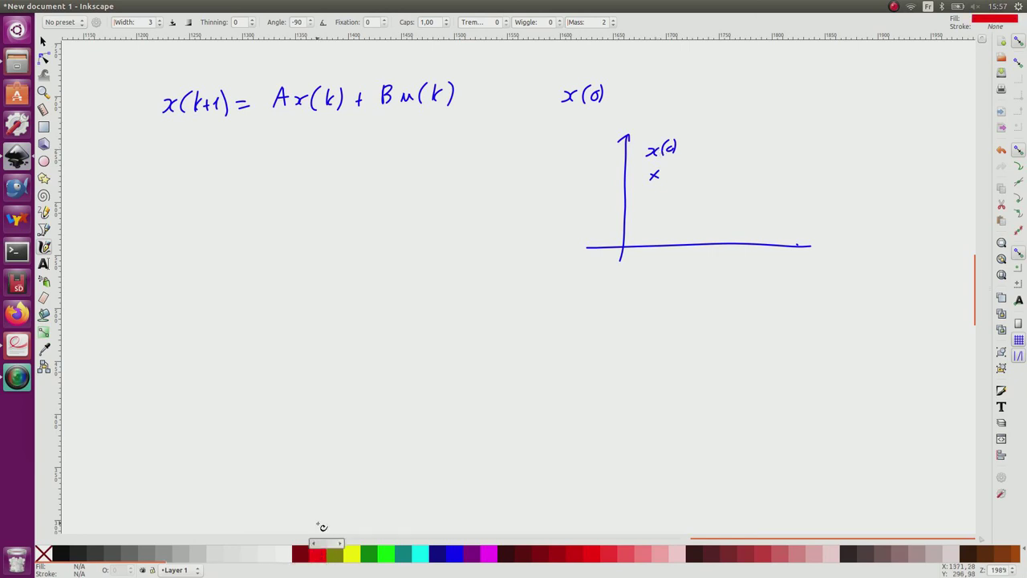
{"action": "mouse_move", "coordinate": [656, 176]}
{"action": "left_mouse_down"}
{"action": "mouse_move", "coordinate": [710, 212]}
{"action": "mouse_move", "coordinate": [762, 191]}
{"action": "mouse_move", "coordinate": [793, 154]}
{"action": "left_mouse_up"}
{"action": "mouse_move", "coordinate": [688, 191]}
{"action": "left_mouse_down"}
{"action": "mouse_move", "coordinate": [700, 205]}
{"action": "mouse_move", "coordinate": [687, 206]}
{"action": "mouse_move", "coordinate": [744, 212]}
{"action": "mouse_move", "coordinate": [731, 213]}
{"action": "left_mouse_up"}
{"action": "mouse_move", "coordinate": [756, 166]}
{"action": "left_mouse_down"}
{"action": "mouse_move", "coordinate": [769, 179]}
{"action": "mouse_move", "coordinate": [755, 180]}
{"action": "left_mouse_up"}
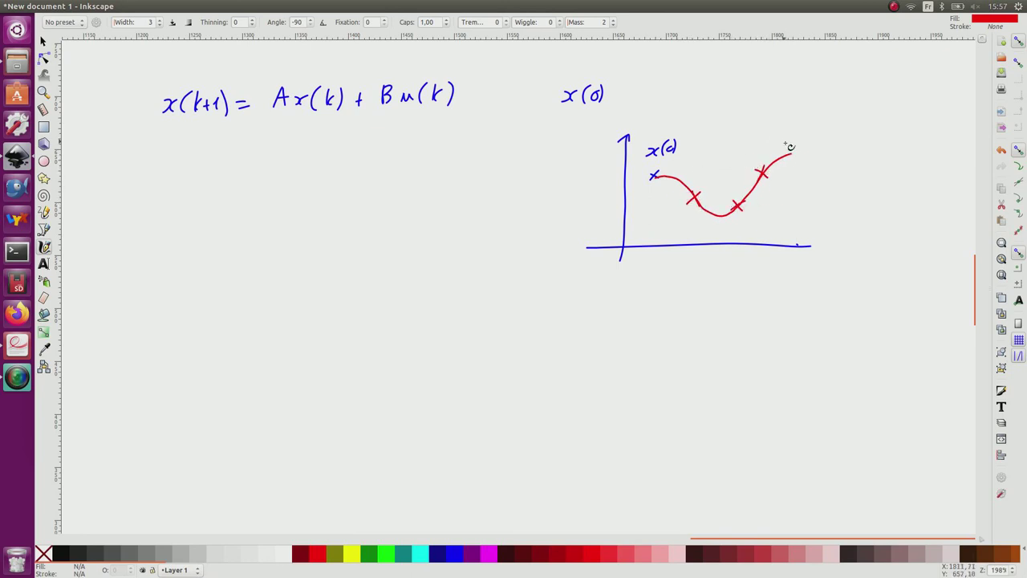
{"action": "mouse_move", "coordinate": [795, 147]}
{"action": "left_mouse_down"}
{"action": "mouse_move", "coordinate": [807, 158]}
{"action": "mouse_move", "coordinate": [795, 158]}
{"action": "mouse_move", "coordinate": [805, 148]}
{"action": "mouse_move", "coordinate": [793, 130]}
{"action": "mouse_move", "coordinate": [819, 118]}
{"action": "mouse_move", "coordinate": [818, 130]}
{"action": "left_mouse_up"}
{"action": "mouse_move", "coordinate": [814, 129]}
{"action": "left_mouse_down"}
{"action": "mouse_move", "coordinate": [820, 118]}
{"action": "mouse_move", "coordinate": [835, 131]}
{"action": "left_mouse_up"}
{"action": "mouse_move", "coordinate": [801, 154]}
{"action": "left_mouse_down"}
{"action": "mouse_move", "coordinate": [886, 203]}
{"action": "mouse_move", "coordinate": [875, 197]}
{"action": "left_mouse_up"}
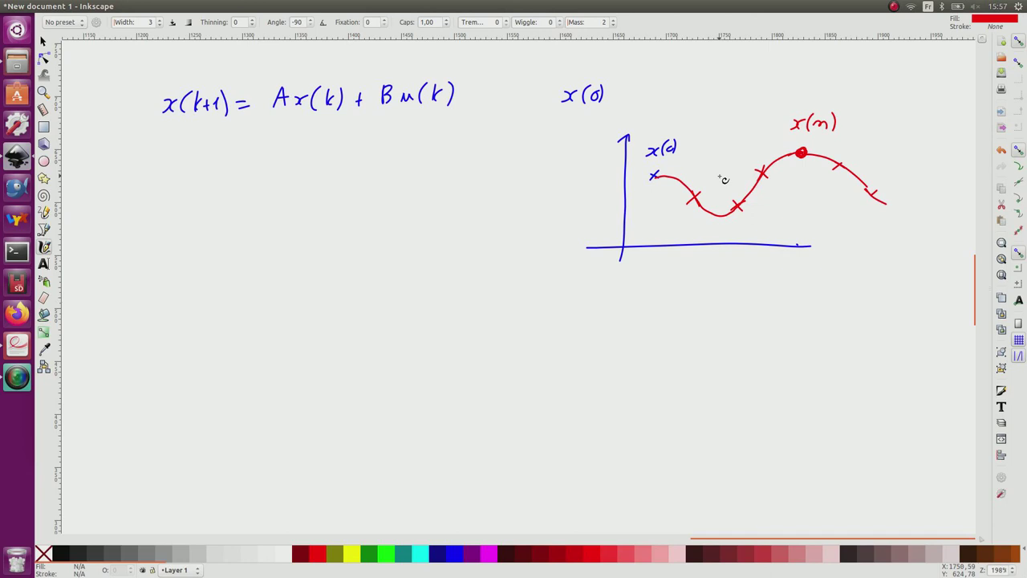
- Back in blue, write step 1) x(1) = Ax(0) + Bu(0)
{"action": "left_click", "coordinate": [454, 552]}
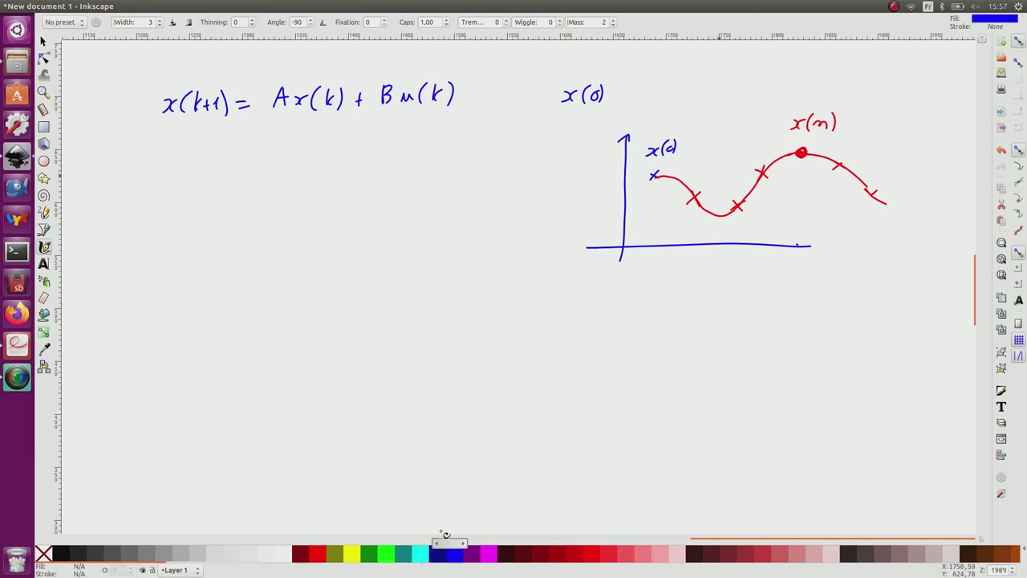
{"action": "left_click_drag", "start_coordinate": [105, 195], "coordinate": [110, 210]}
{"action": "mouse_move", "coordinate": [115, 189]}
{"action": "left_mouse_down"}
{"action": "mouse_move", "coordinate": [117, 211]}
{"action": "mouse_move", "coordinate": [154, 205]}
{"action": "mouse_move", "coordinate": [145, 206]}
{"action": "left_mouse_up"}
{"action": "mouse_move", "coordinate": [168, 187]}
{"action": "left_mouse_down"}
{"action": "mouse_move", "coordinate": [166, 205]}
{"action": "mouse_move", "coordinate": [203, 192]}
{"action": "left_mouse_up"}
{"action": "mouse_move", "coordinate": [188, 202]}
{"action": "left_mouse_down"}
{"action": "mouse_move", "coordinate": [238, 184]}
{"action": "mouse_move", "coordinate": [243, 201]}
{"action": "left_mouse_up"}
{"action": "left_click_drag", "start_coordinate": [233, 195], "coordinate": [268, 202]}
{"action": "mouse_move", "coordinate": [270, 189]}
{"action": "left_mouse_down"}
{"action": "mouse_move", "coordinate": [259, 203]}
{"action": "mouse_move", "coordinate": [275, 203]}
{"action": "mouse_move", "coordinate": [286, 187]}
{"action": "left_mouse_up"}
{"action": "mouse_move", "coordinate": [295, 181]}
{"action": "left_mouse_down"}
{"action": "mouse_move", "coordinate": [299, 200]}
{"action": "mouse_move", "coordinate": [324, 195]}
{"action": "left_mouse_up"}
{"action": "mouse_move", "coordinate": [346, 186]}
{"action": "left_mouse_down"}
{"action": "mouse_move", "coordinate": [345, 201]}
{"action": "mouse_move", "coordinate": [394, 201]}
{"action": "mouse_move", "coordinate": [409, 186]}
{"action": "mouse_move", "coordinate": [419, 196]}
{"action": "left_mouse_up"}
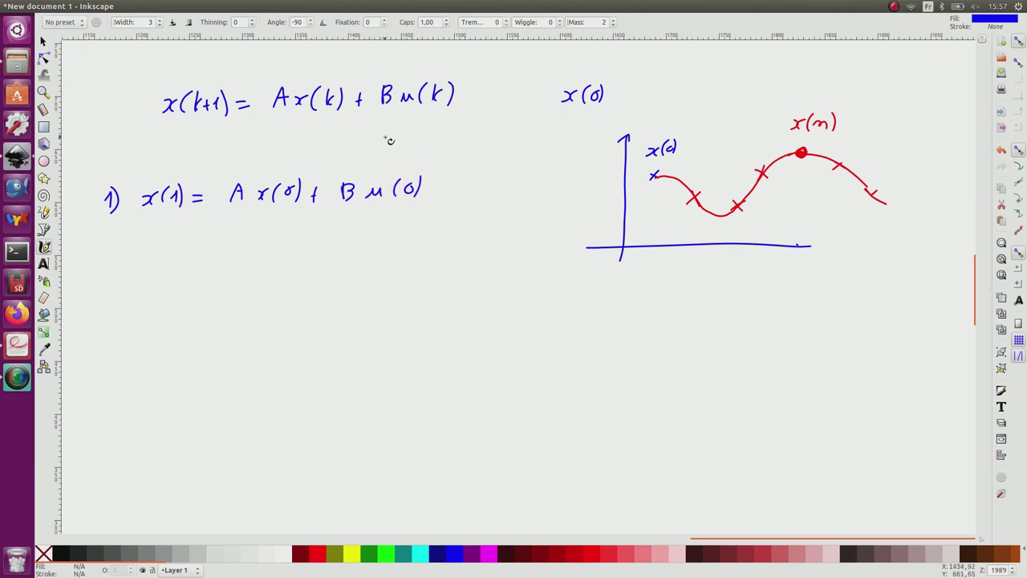
- Add an arrow at the main formula and write x(2) = Ax(1) + Bu(1) with a down arrow under x(1)
{"action": "mouse_move", "coordinate": [113, 106]}
{"action": "left_mouse_down"}
{"action": "mouse_move", "coordinate": [149, 104]}
{"action": "mouse_move", "coordinate": [137, 111]}
{"action": "left_mouse_up"}
{"action": "left_click_drag", "start_coordinate": [119, 252], "coordinate": [140, 262]}
{"action": "mouse_move", "coordinate": [147, 247]}
{"action": "left_mouse_down"}
{"action": "mouse_move", "coordinate": [164, 263]}
{"action": "mouse_move", "coordinate": [193, 250]}
{"action": "left_mouse_up"}
{"action": "mouse_move", "coordinate": [184, 255]}
{"action": "left_mouse_down"}
{"action": "mouse_move", "coordinate": [215, 245]}
{"action": "mouse_move", "coordinate": [228, 257]}
{"action": "mouse_move", "coordinate": [223, 249]}
{"action": "left_mouse_up"}
{"action": "mouse_move", "coordinate": [233, 242]}
{"action": "left_mouse_down"}
{"action": "mouse_move", "coordinate": [238, 255]}
{"action": "mouse_move", "coordinate": [272, 254]}
{"action": "left_mouse_up"}
{"action": "left_click_drag", "start_coordinate": [279, 236], "coordinate": [282, 254]}
{"action": "mouse_move", "coordinate": [292, 247]}
{"action": "left_mouse_down"}
{"action": "mouse_move", "coordinate": [324, 237]}
{"action": "mouse_move", "coordinate": [329, 253]}
{"action": "mouse_move", "coordinate": [391, 251]}
{"action": "left_mouse_up"}
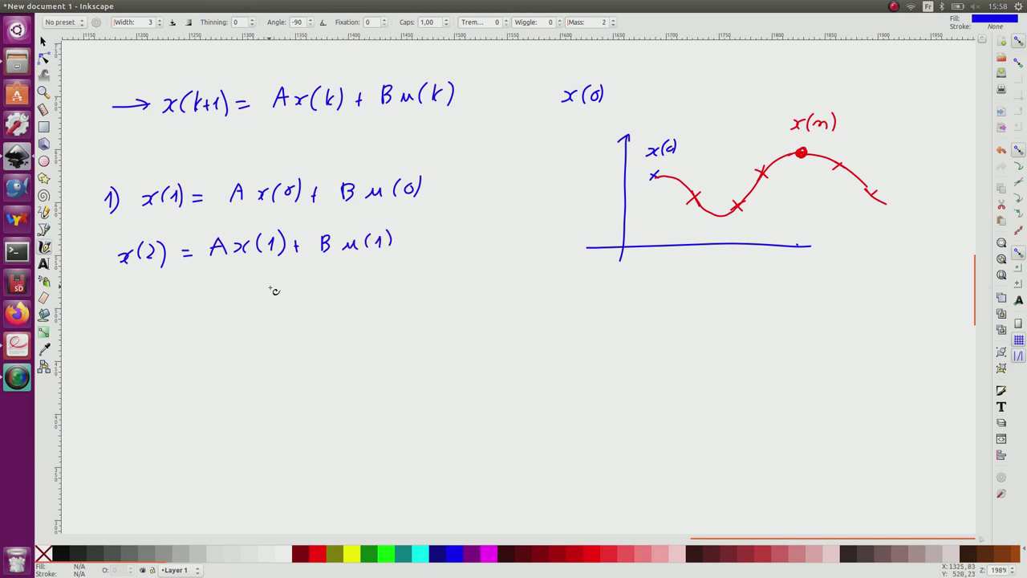
{"action": "left_click_drag", "start_coordinate": [257, 267], "coordinate": [257, 278]}
{"action": "left_click_drag", "start_coordinate": [254, 273], "coordinate": [261, 274]}
- Underline x(1) on the x(2) line and double-underline x(1) in step 1, in magenta
{"action": "left_click", "coordinate": [488, 554]}
{"action": "left_click_drag", "start_coordinate": [278, 259], "coordinate": [243, 263]}
{"action": "left_click_drag", "start_coordinate": [144, 211], "coordinate": [175, 214]}
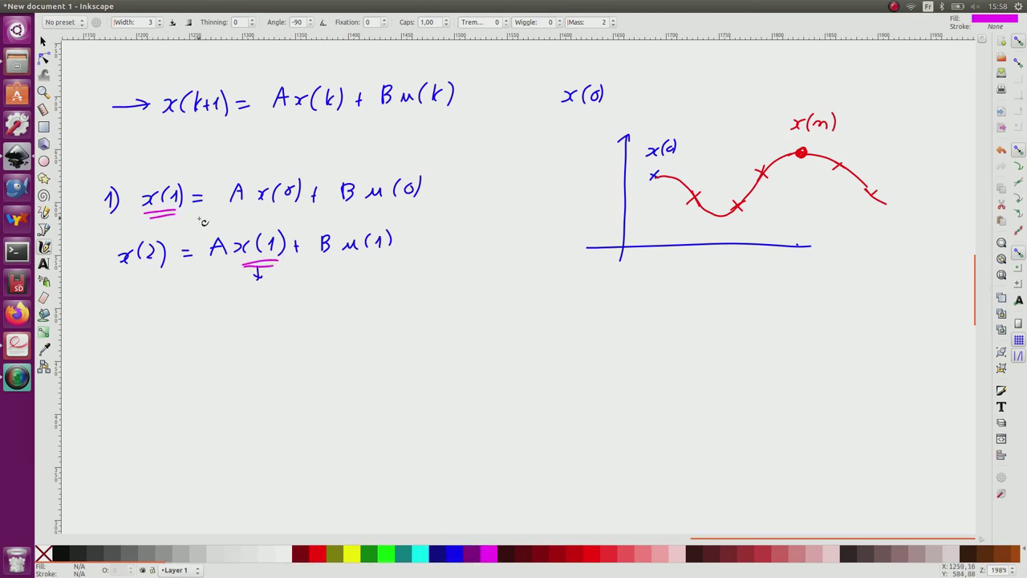
- In blue, write the expansion = A²x(0) + ABu(0) + Bu(1) below the x(2) line
{"action": "left_click", "coordinate": [453, 554]}
{"action": "left_click_drag", "start_coordinate": [191, 306], "coordinate": [202, 306]}
{"action": "mouse_move", "coordinate": [190, 311]}
{"action": "left_mouse_down"}
{"action": "mouse_move", "coordinate": [239, 309]}
{"action": "mouse_move", "coordinate": [243, 298]}
{"action": "mouse_move", "coordinate": [271, 306]}
{"action": "mouse_move", "coordinate": [270, 292]}
{"action": "mouse_move", "coordinate": [279, 307]}
{"action": "mouse_move", "coordinate": [300, 294]}
{"action": "mouse_move", "coordinate": [299, 306]}
{"action": "mouse_move", "coordinate": [324, 298]}
{"action": "left_mouse_up"}
{"action": "mouse_move", "coordinate": [319, 292]}
{"action": "left_mouse_down"}
{"action": "mouse_move", "coordinate": [319, 305]}
{"action": "mouse_move", "coordinate": [349, 287]}
{"action": "left_mouse_up"}
{"action": "left_click_drag", "start_coordinate": [353, 287], "coordinate": [352, 298]}
{"action": "mouse_move", "coordinate": [365, 287]}
{"action": "left_mouse_down"}
{"action": "mouse_move", "coordinate": [364, 307]}
{"action": "mouse_move", "coordinate": [409, 304]}
{"action": "mouse_move", "coordinate": [420, 281]}
{"action": "mouse_move", "coordinate": [430, 297]}
{"action": "mouse_move", "coordinate": [448, 290]}
{"action": "left_mouse_up"}
{"action": "mouse_move", "coordinate": [454, 282]}
{"action": "left_mouse_down"}
{"action": "mouse_move", "coordinate": [453, 298]}
{"action": "mouse_move", "coordinate": [469, 296]}
{"action": "left_mouse_up"}
{"action": "mouse_move", "coordinate": [484, 282]}
{"action": "left_mouse_down"}
{"action": "mouse_move", "coordinate": [491, 295]}
{"action": "mouse_move", "coordinate": [528, 292]}
{"action": "left_mouse_up"}
- Underline both Bu(1) terms in red
{"action": "left_click", "coordinate": [319, 553]}
{"action": "left_click_drag", "start_coordinate": [464, 302], "coordinate": [533, 299]}
{"action": "left_click_drag", "start_coordinate": [317, 253], "coordinate": [397, 250]}
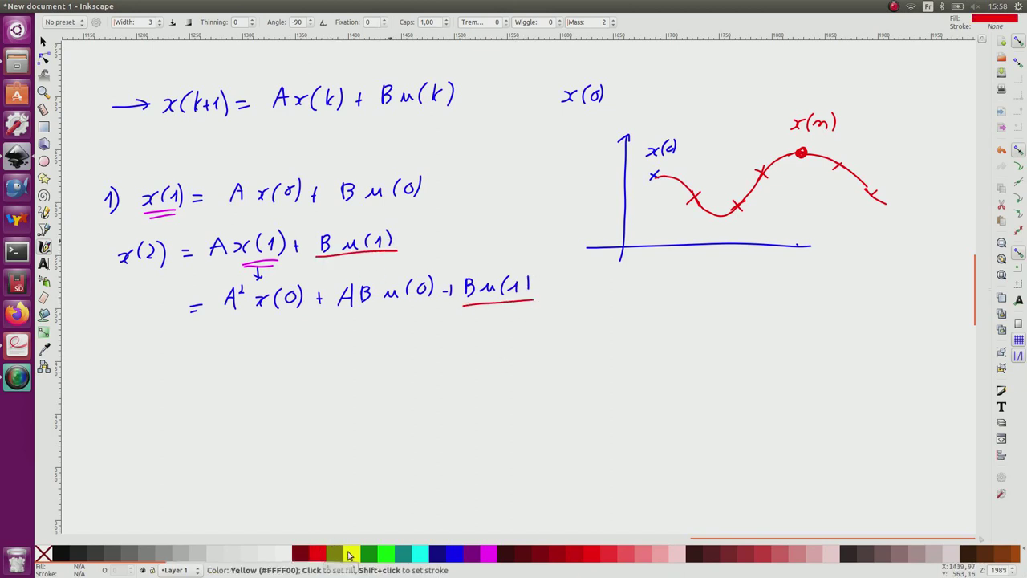
- In blue, start the next line with x(3) =
{"action": "left_click", "coordinate": [448, 554]}
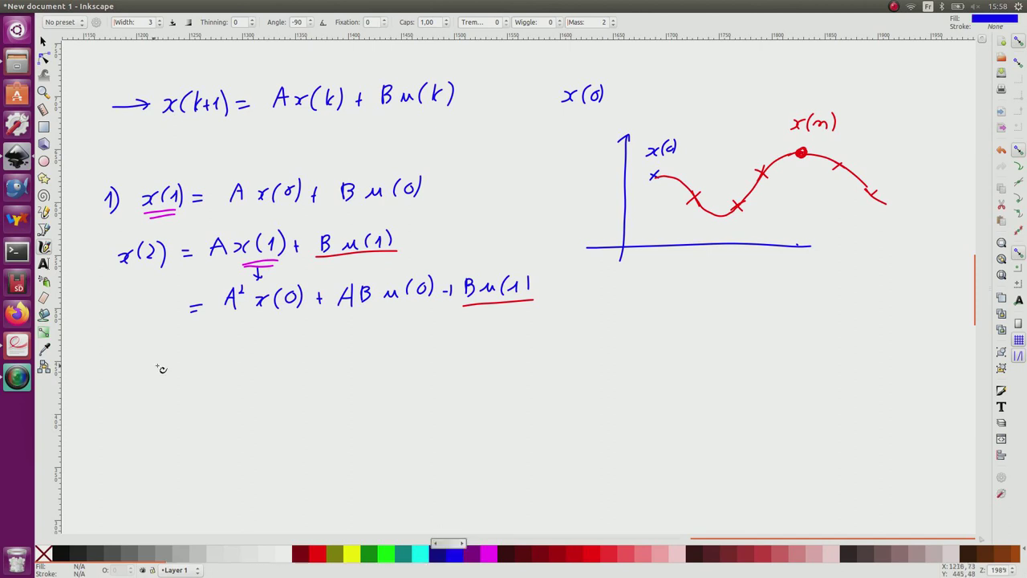
{"action": "mouse_move", "coordinate": [112, 351]}
{"action": "left_mouse_down"}
{"action": "mouse_move", "coordinate": [127, 365]}
{"action": "mouse_move", "coordinate": [111, 366]}
{"action": "mouse_move", "coordinate": [155, 365]}
{"action": "left_mouse_up"}
{"action": "left_click_drag", "start_coordinate": [170, 356], "coordinate": [181, 355]}
{"action": "left_click_drag", "start_coordinate": [171, 362], "coordinate": [182, 362]}
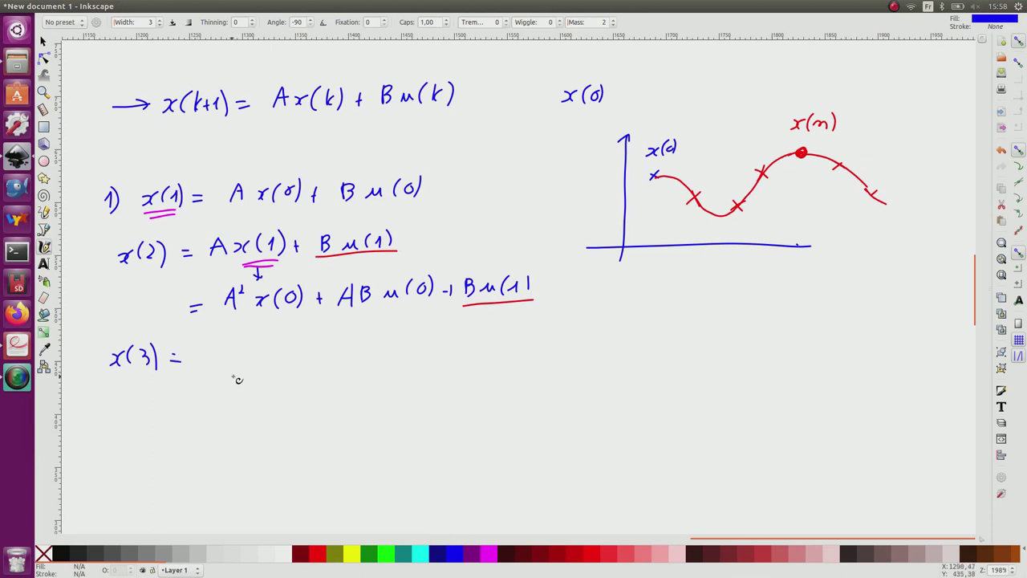
- Write Ax(2) + Bu(2) after x(3) = and underline x(2) and its expansion in green
{"action": "mouse_move", "coordinate": [205, 361]}
{"action": "left_mouse_down"}
{"action": "mouse_move", "coordinate": [228, 351]}
{"action": "mouse_move", "coordinate": [266, 360]}
{"action": "left_mouse_up"}
{"action": "mouse_move", "coordinate": [269, 338]}
{"action": "left_mouse_down"}
{"action": "mouse_move", "coordinate": [272, 364]}
{"action": "mouse_move", "coordinate": [294, 350]}
{"action": "left_mouse_up"}
{"action": "left_click_drag", "start_coordinate": [288, 342], "coordinate": [288, 358]}
{"action": "mouse_move", "coordinate": [303, 341]}
{"action": "left_mouse_down"}
{"action": "mouse_move", "coordinate": [305, 358]}
{"action": "mouse_move", "coordinate": [377, 354]}
{"action": "left_mouse_up"}
{"action": "left_click", "coordinate": [368, 554]}
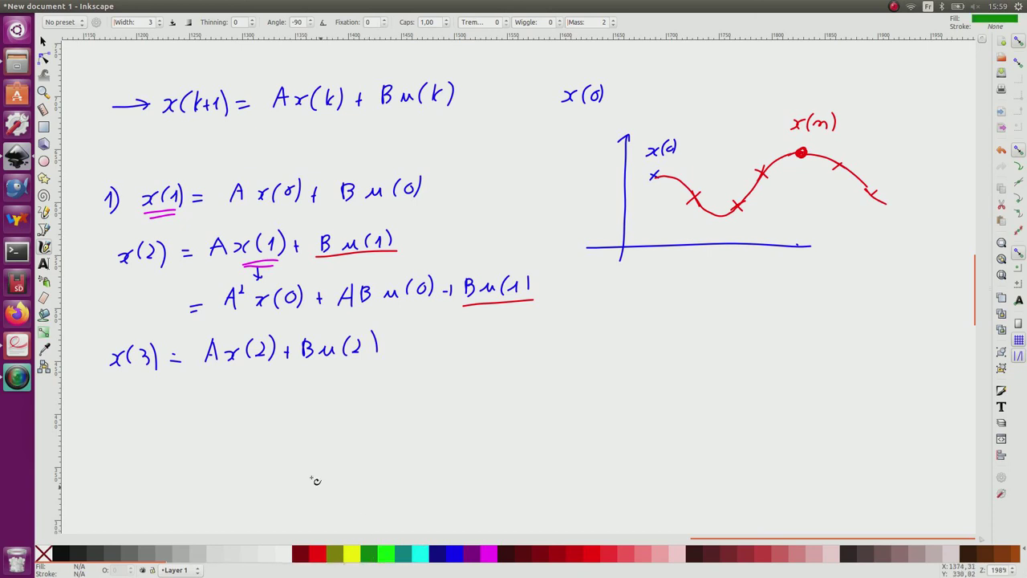
{"action": "left_click_drag", "start_coordinate": [228, 372], "coordinate": [261, 365]}
{"action": "left_click_drag", "start_coordinate": [230, 318], "coordinate": [532, 302]}
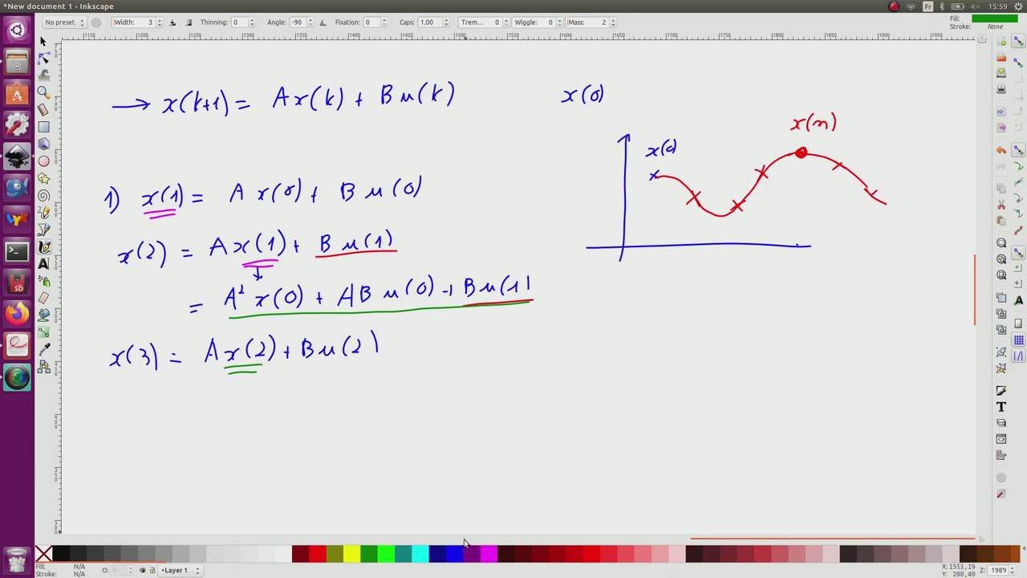
- In blue, begin the next line with = A³x(0)
{"action": "left_click", "coordinate": [452, 553]}
{"action": "left_click_drag", "start_coordinate": [177, 398], "coordinate": [187, 397]}
{"action": "left_click_drag", "start_coordinate": [178, 404], "coordinate": [188, 403]}
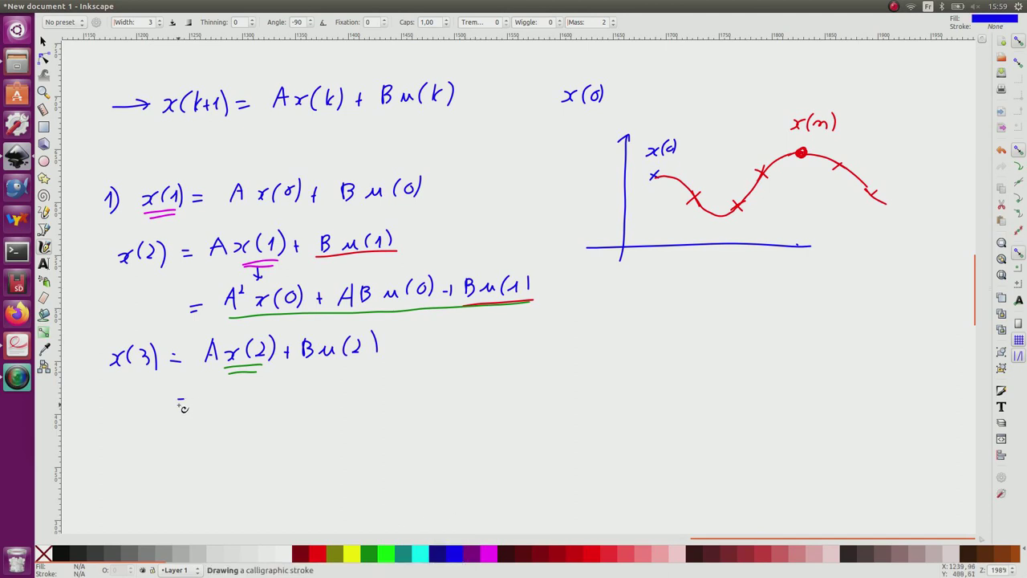
{"action": "mouse_move", "coordinate": [216, 405]}
{"action": "left_mouse_down"}
{"action": "mouse_move", "coordinate": [227, 387]}
{"action": "mouse_move", "coordinate": [234, 406]}
{"action": "left_mouse_up"}
{"action": "mouse_move", "coordinate": [220, 399]}
{"action": "left_mouse_down"}
{"action": "mouse_move", "coordinate": [240, 393]}
{"action": "mouse_move", "coordinate": [255, 405]}
{"action": "left_mouse_up"}
{"action": "mouse_move", "coordinate": [279, 387]}
{"action": "left_mouse_down"}
{"action": "mouse_move", "coordinate": [278, 405]}
{"action": "mouse_move", "coordinate": [293, 386]}
{"action": "left_mouse_up"}
{"action": "mouse_move", "coordinate": [299, 383]}
{"action": "left_mouse_down"}
{"action": "mouse_move", "coordinate": [299, 404]}
{"action": "mouse_move", "coordinate": [322, 402]}
{"action": "left_mouse_up"}
- Add + A²Bu(0) + ABu(1) and underline Bu(2) in green
{"action": "mouse_move", "coordinate": [345, 403]}
{"action": "left_mouse_down"}
{"action": "mouse_move", "coordinate": [358, 383]}
{"action": "mouse_move", "coordinate": [363, 401]}
{"action": "left_mouse_up"}
{"action": "left_click_drag", "start_coordinate": [350, 395], "coordinate": [361, 393]}
{"action": "mouse_move", "coordinate": [370, 386]}
{"action": "left_mouse_down"}
{"action": "mouse_move", "coordinate": [385, 396]}
{"action": "mouse_move", "coordinate": [462, 386]}
{"action": "left_mouse_up"}
{"action": "mouse_move", "coordinate": [456, 380]}
{"action": "left_mouse_down"}
{"action": "mouse_move", "coordinate": [456, 393]}
{"action": "mouse_move", "coordinate": [484, 373]}
{"action": "left_mouse_up"}
{"action": "left_click_drag", "start_coordinate": [484, 373], "coordinate": [489, 383]}
{"action": "mouse_move", "coordinate": [500, 377]}
{"action": "left_mouse_down"}
{"action": "mouse_move", "coordinate": [500, 392]}
{"action": "mouse_move", "coordinate": [553, 388]}
{"action": "left_mouse_up"}
{"action": "mouse_move", "coordinate": [561, 372]}
{"action": "left_mouse_down"}
{"action": "mouse_move", "coordinate": [562, 390]}
{"action": "mouse_move", "coordinate": [663, 383]}
{"action": "mouse_move", "coordinate": [653, 390]}
{"action": "left_mouse_up"}
{"action": "left_click", "coordinate": [388, 554]}
{"action": "left_click_drag", "start_coordinate": [296, 362], "coordinate": [361, 362]}
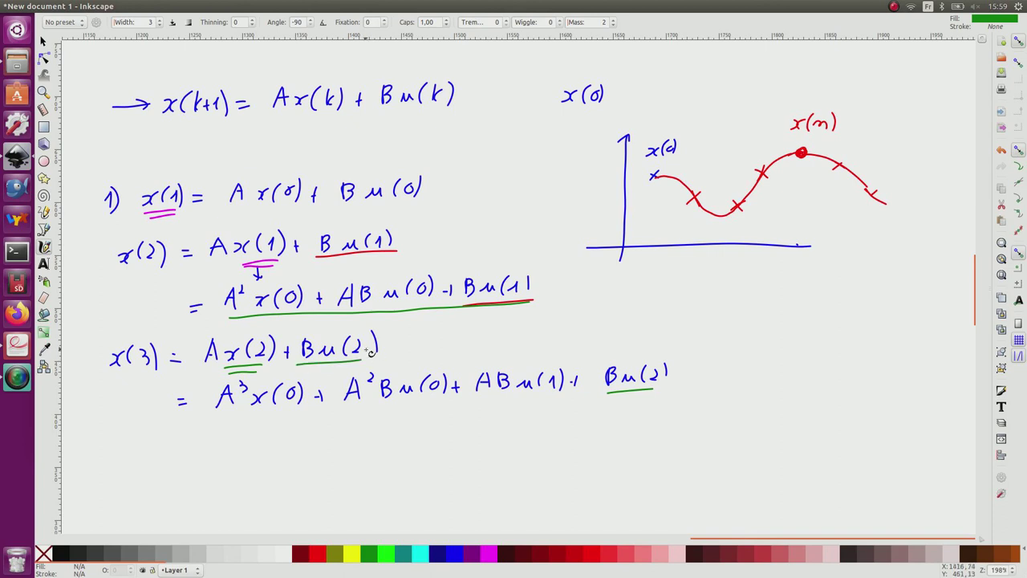